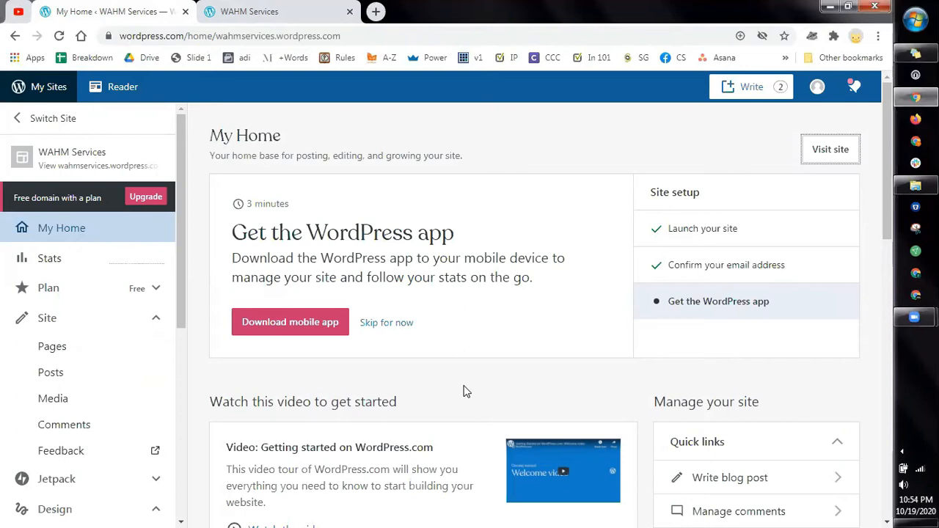
Step: Check the live WAHM Services site, then activate the Shawburn theme and preview it in the Customizer
left_click(244, 11)
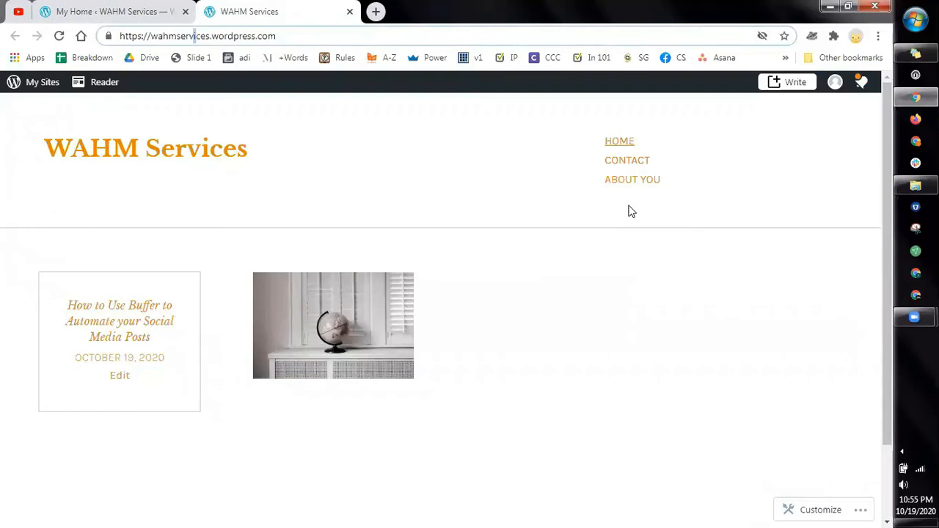
left_click(148, 14)
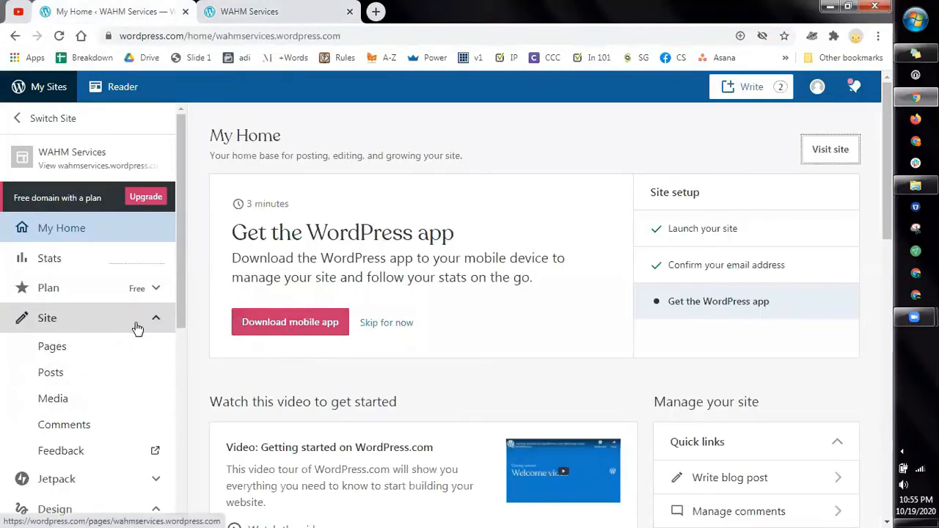
left_click(156, 323)
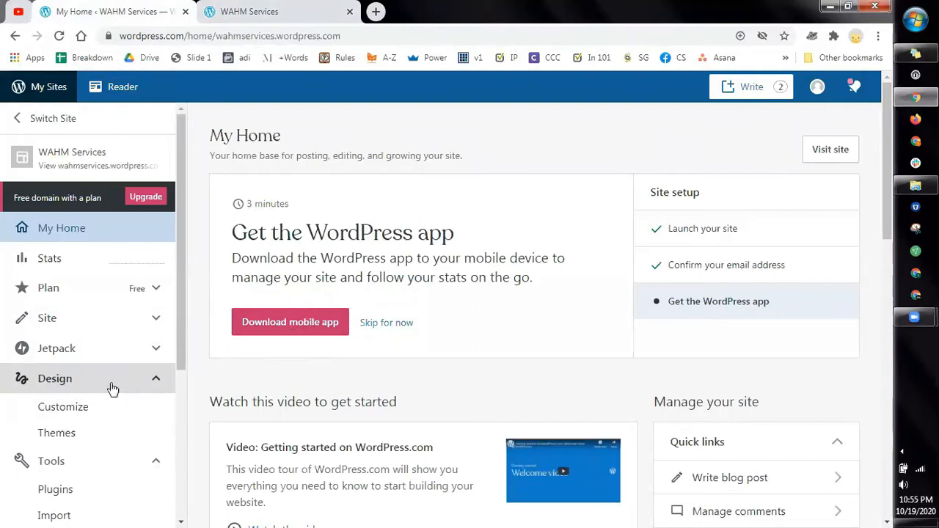
left_click(73, 437)
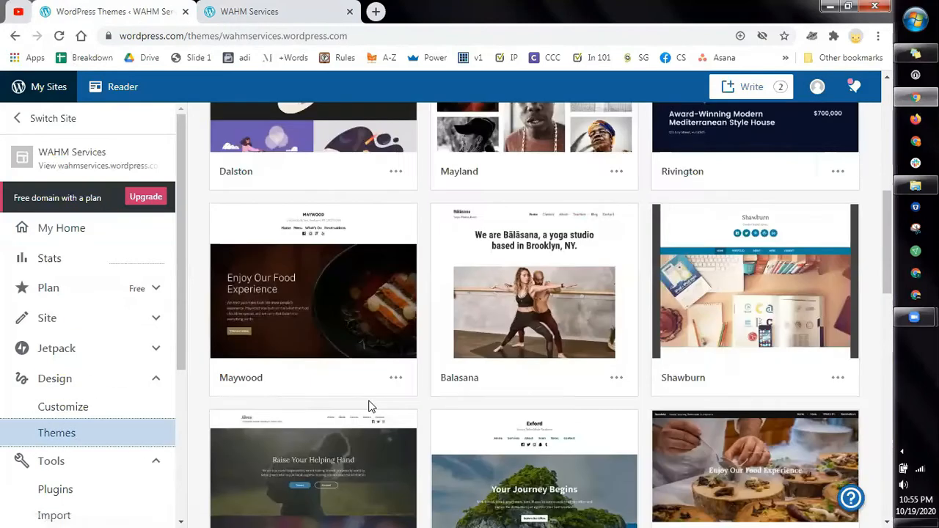
scroll(371, 407, "down", 6)
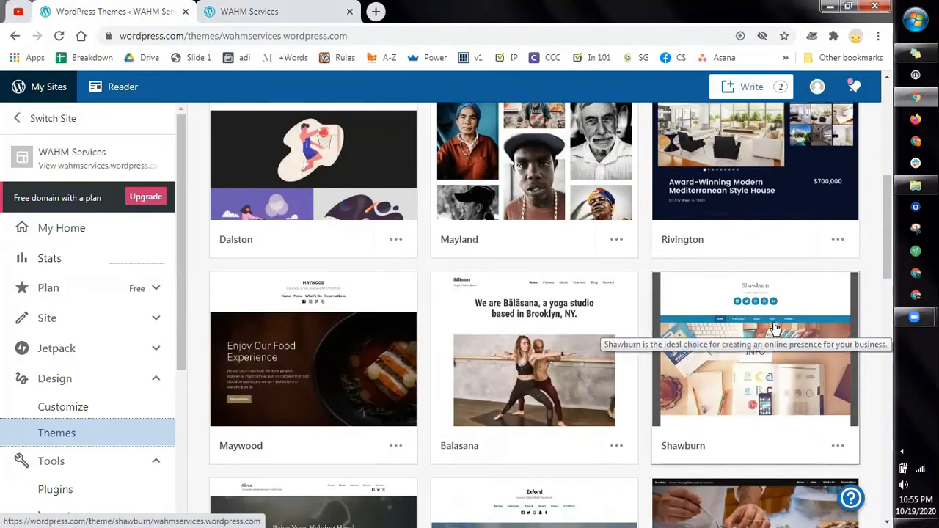
left_click(835, 448)
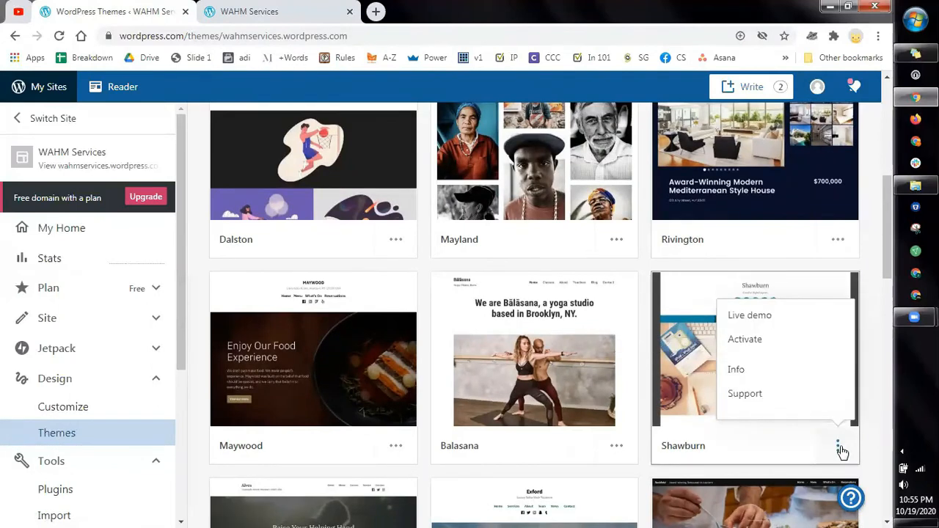
left_click(758, 348)
left_click(531, 370)
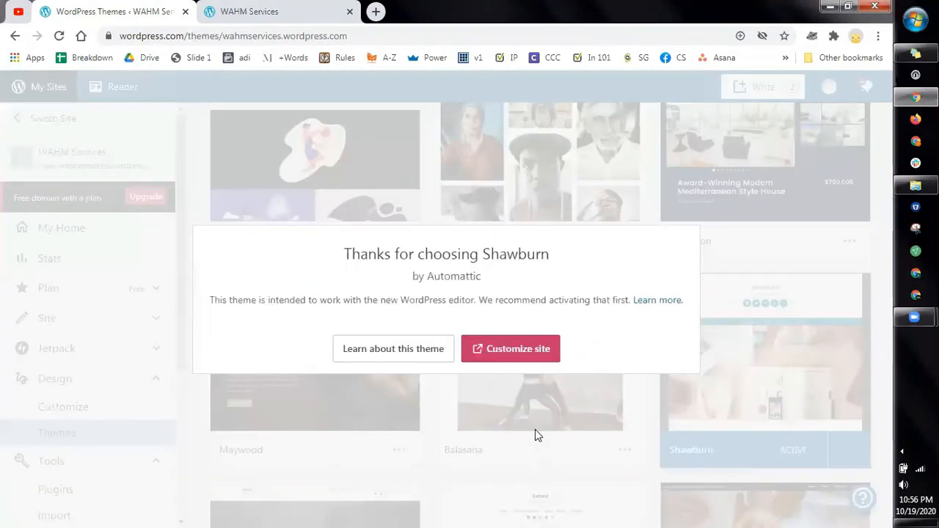
left_click(515, 353)
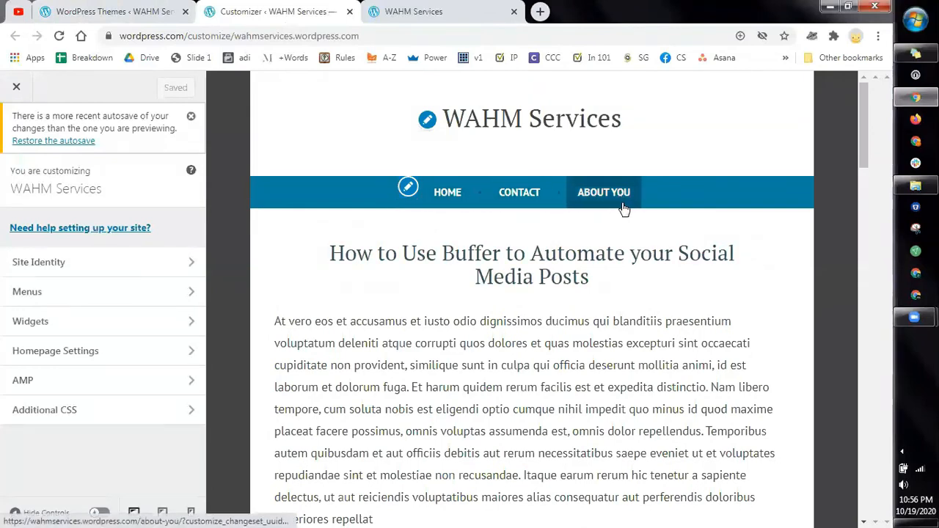
left_click(16, 89)
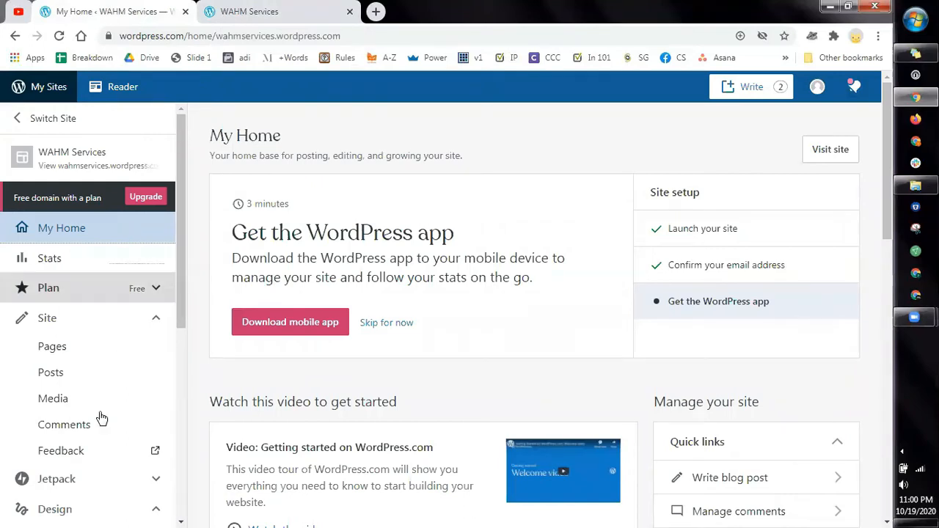
Step: Open the published post "How to Use Buffer to Automate your Social Media Posts" for editing
left_click(85, 380)
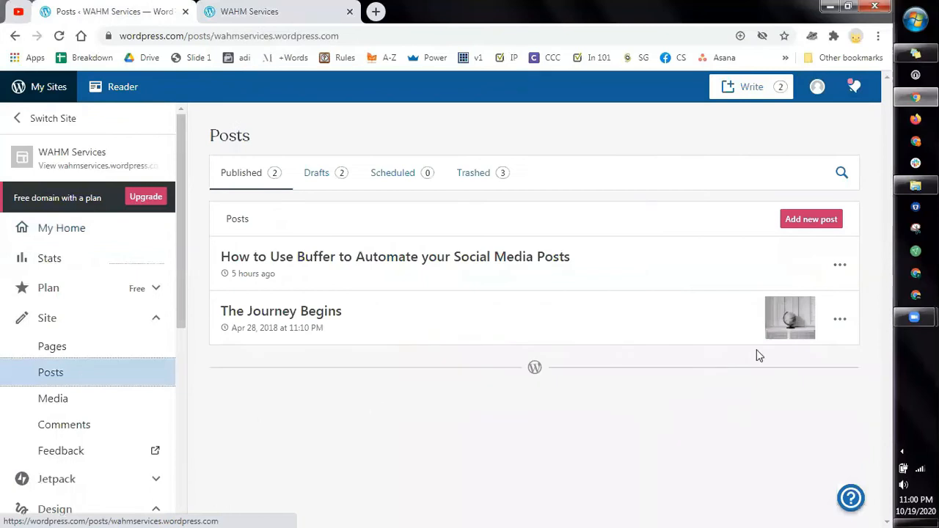
left_click(840, 269)
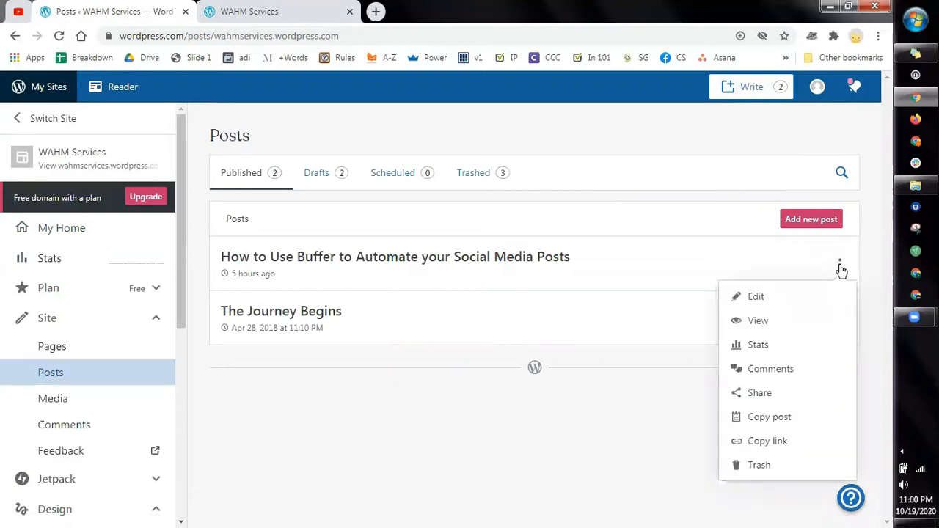
left_click(771, 300)
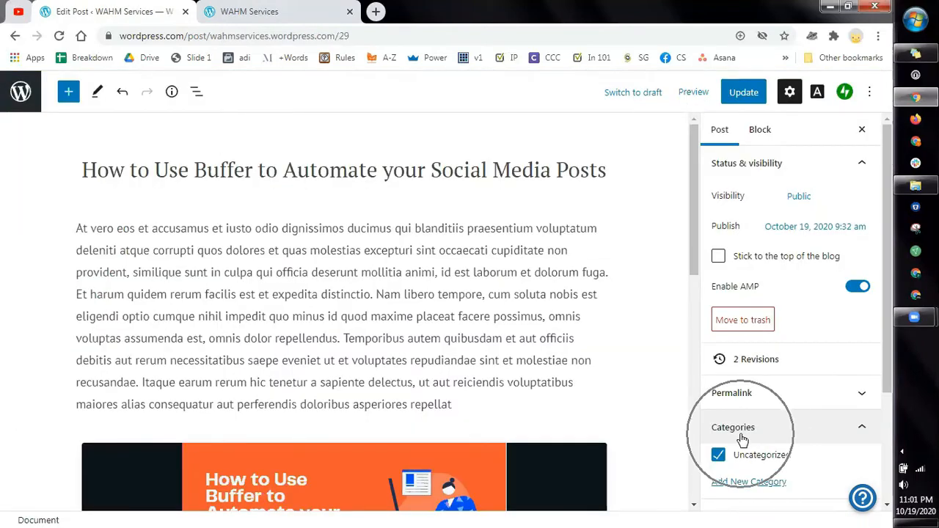
Step: Create a new category named Tutorials for the post and unassign the Uncategorized category
scroll(765, 438, "down", 1)
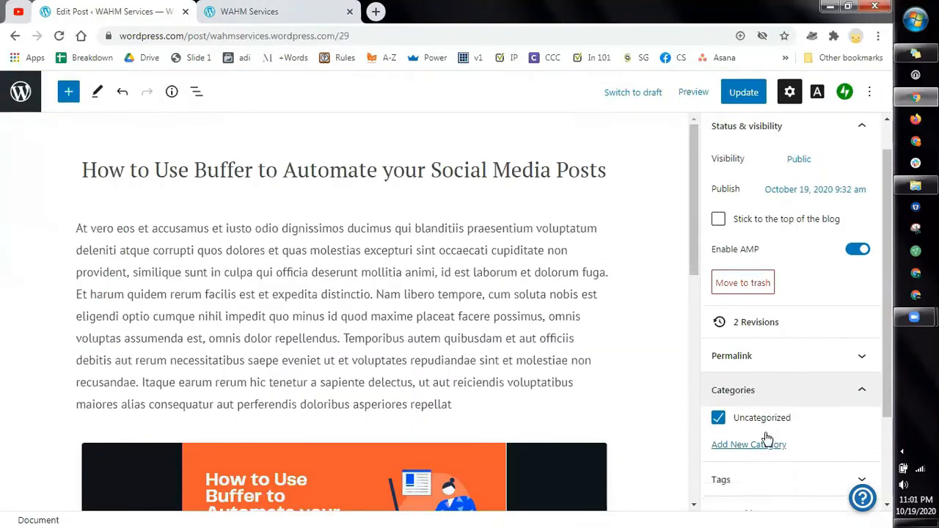
key("ctrl")
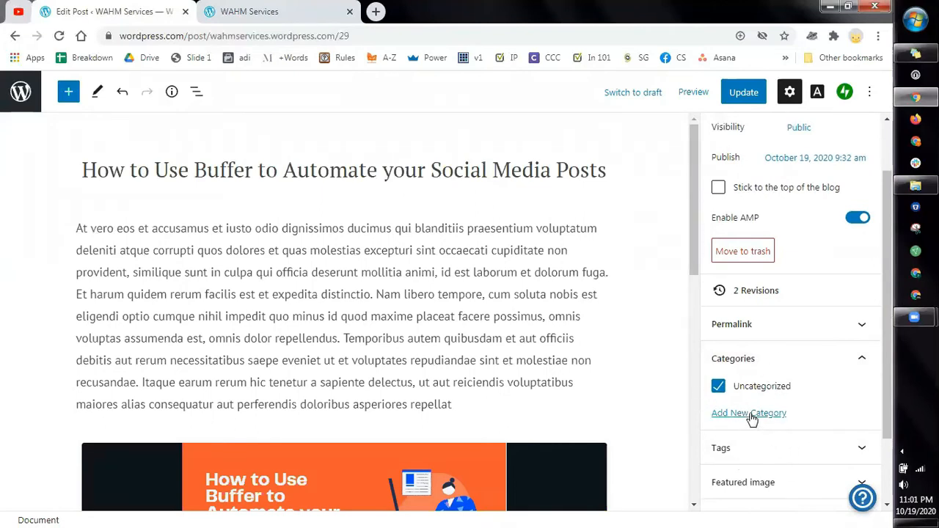
left_click(750, 415)
scroll(751, 416, "down", 1)
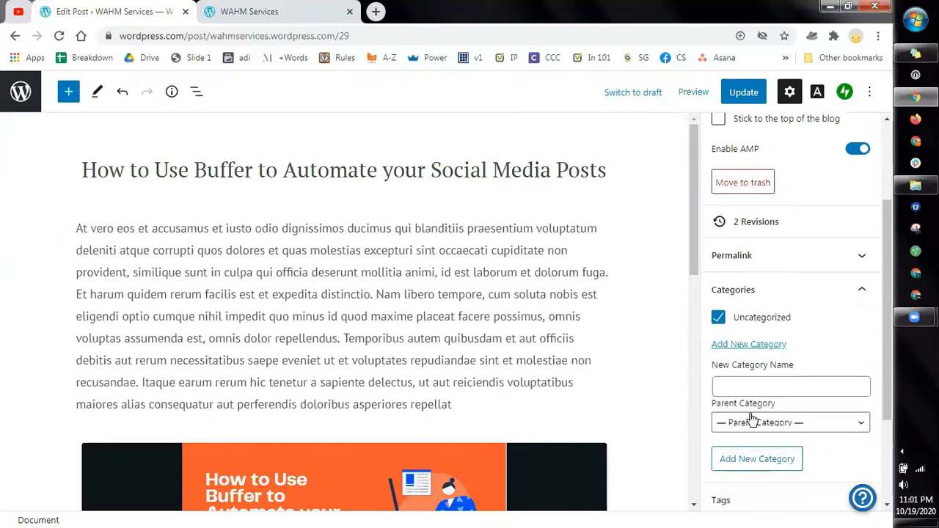
left_click(760, 389)
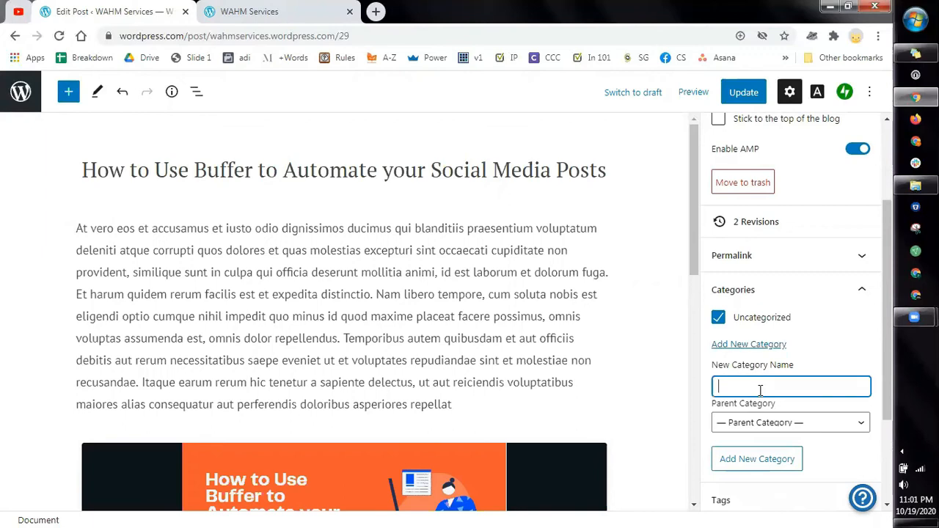
type("Tutu")
key("BackSpace")
type("orials")
left_click(755, 462)
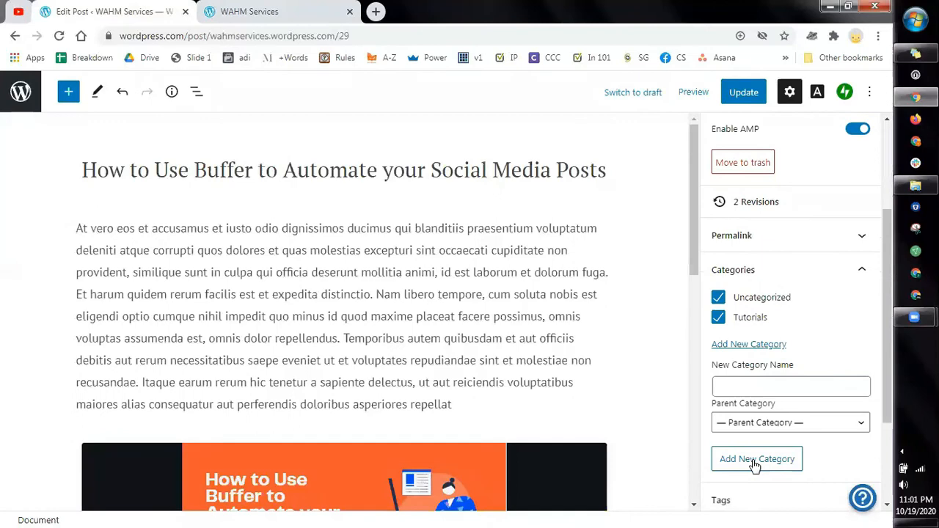
left_click(718, 297)
Step: Add a new category named Social Media Management with Tutorials as its parent category
left_click(743, 389)
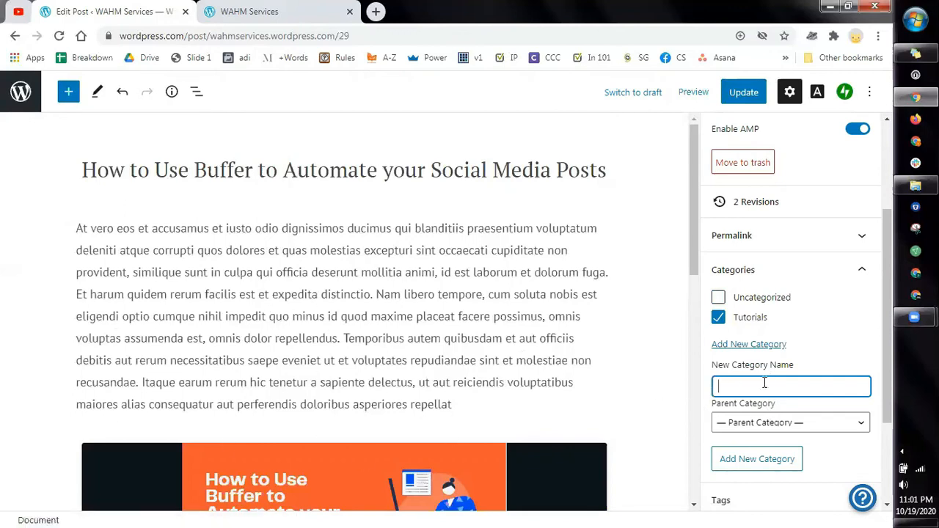
type("Social Media")
type("Management")
left_click(853, 431)
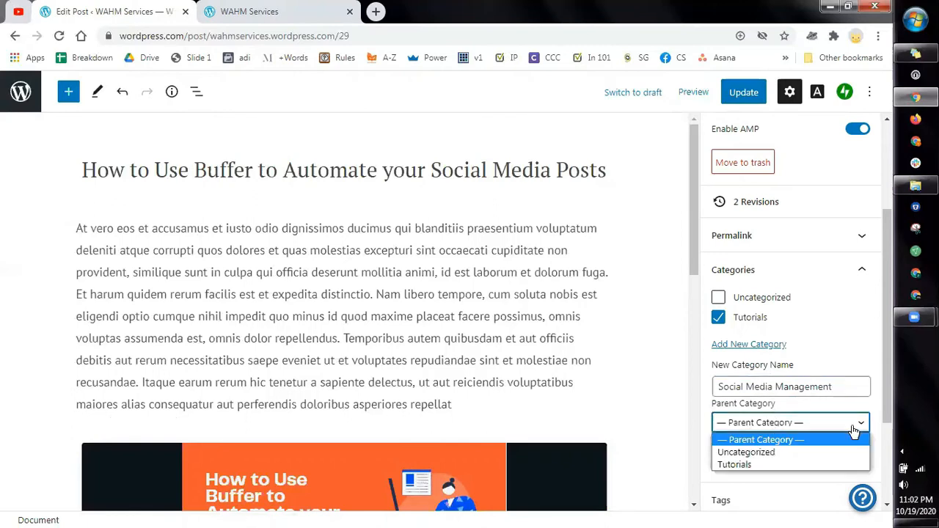
left_click(736, 465)
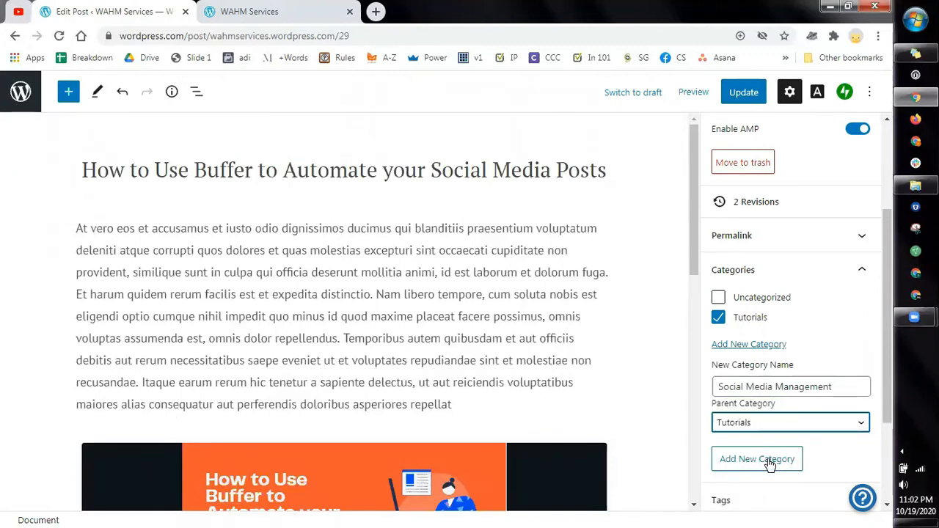
left_click(759, 466)
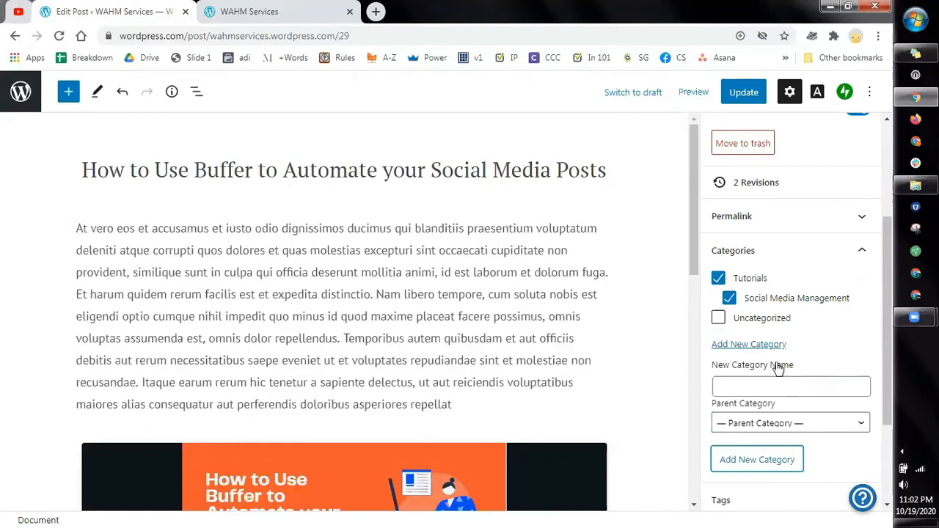
Step: Update the post with its new categories and return to the site's list of posts
left_click(744, 97)
left_click(744, 97)
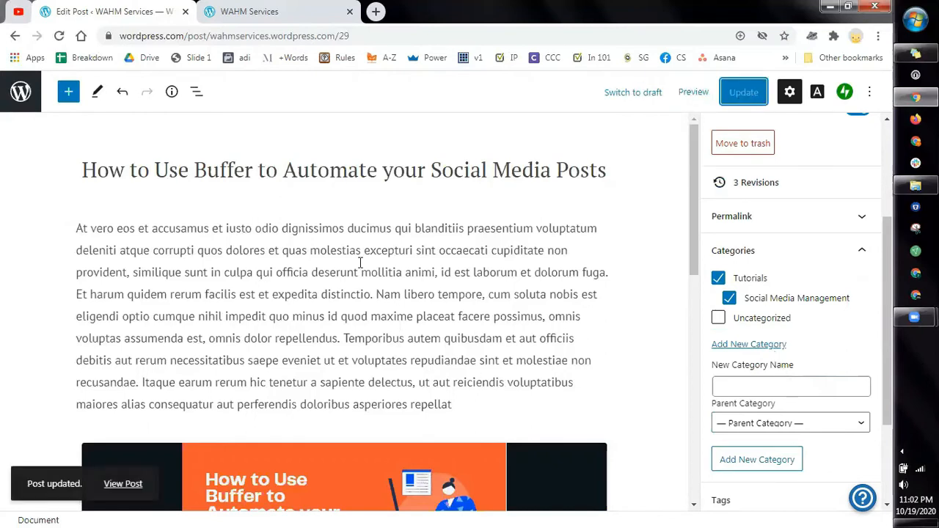
left_click(19, 92)
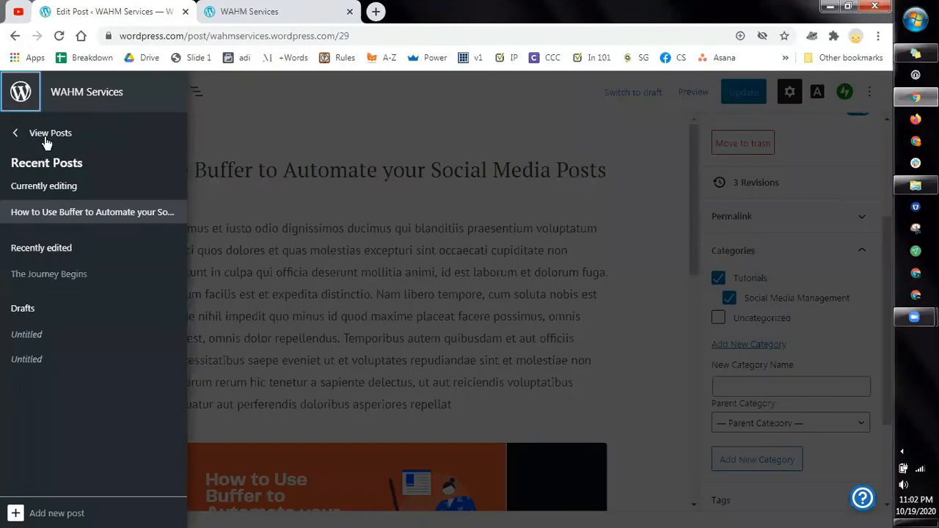
left_click(45, 135)
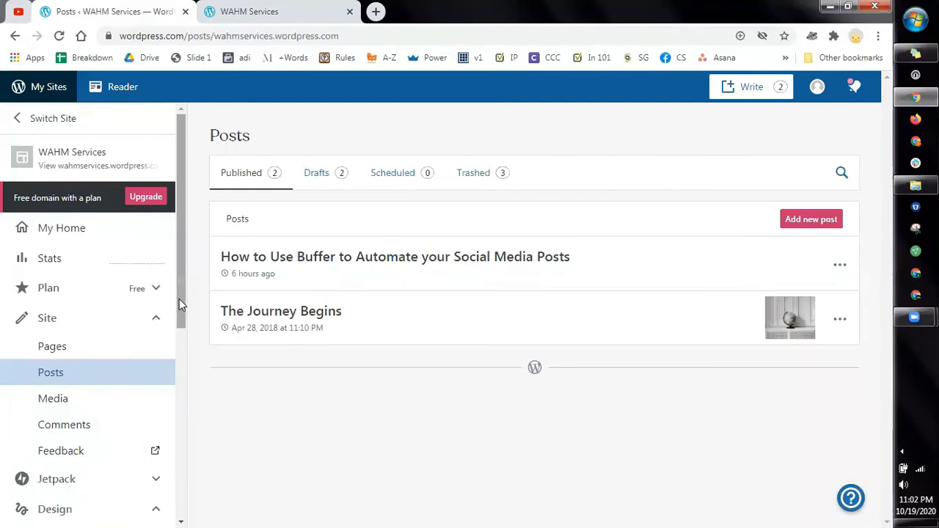
Step: Open the Primary menu for editing in the site Customizer
left_click_drag(179, 298, 190, 402)
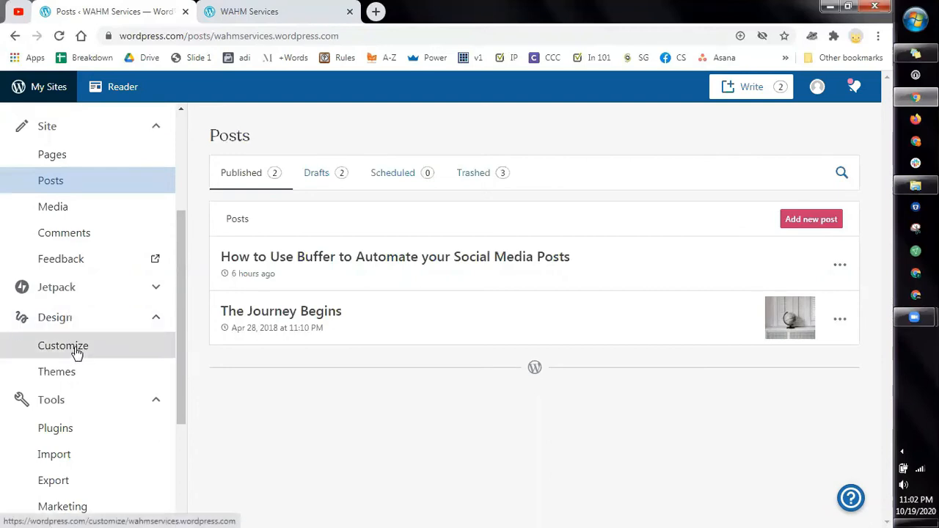
left_click(77, 351)
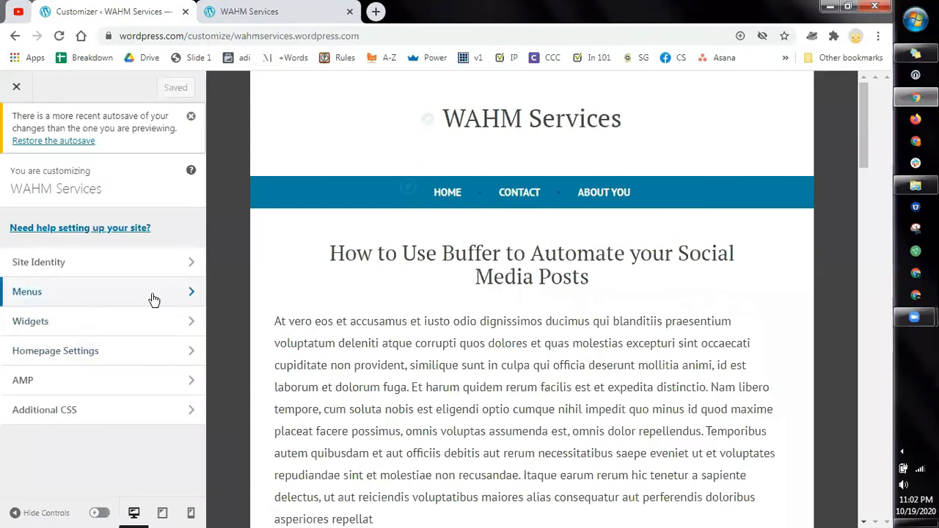
left_click(191, 295)
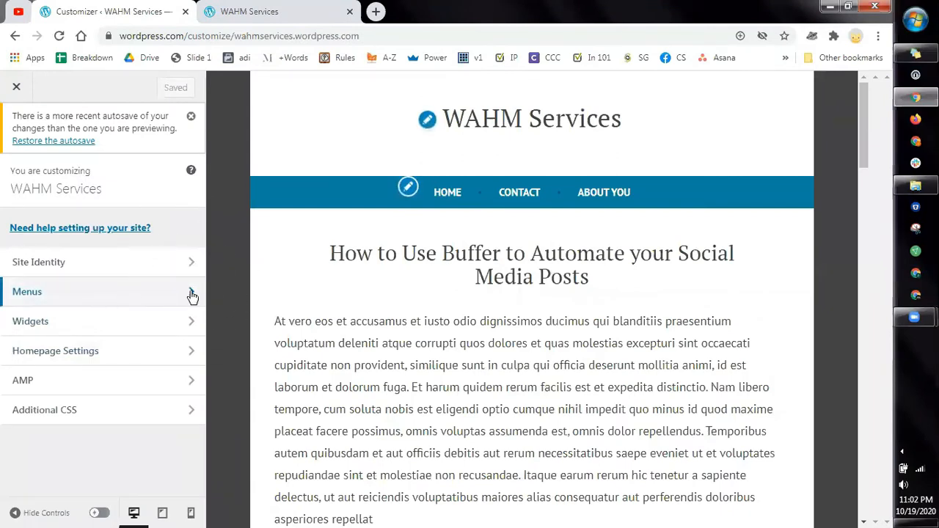
left_click(191, 260)
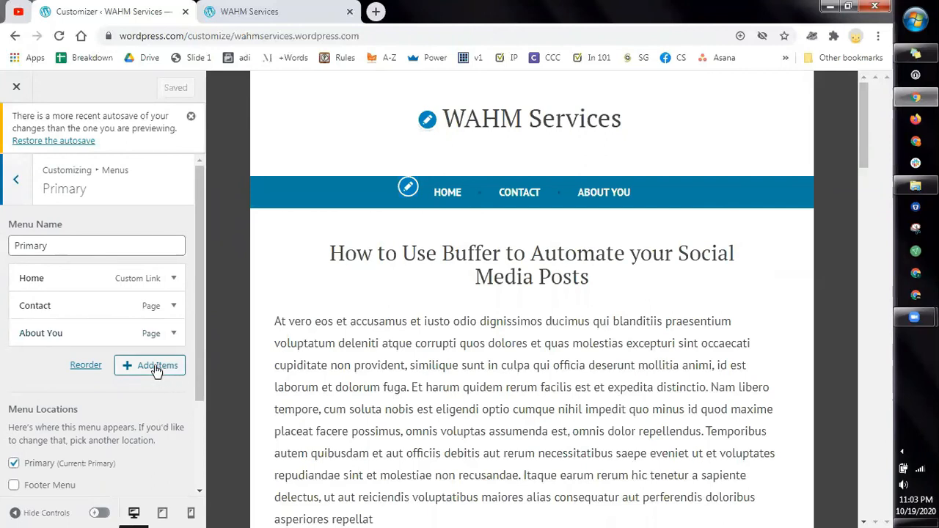
Step: Add the Tutorials category to the Primary menu and place it directly after Home
left_click(157, 370)
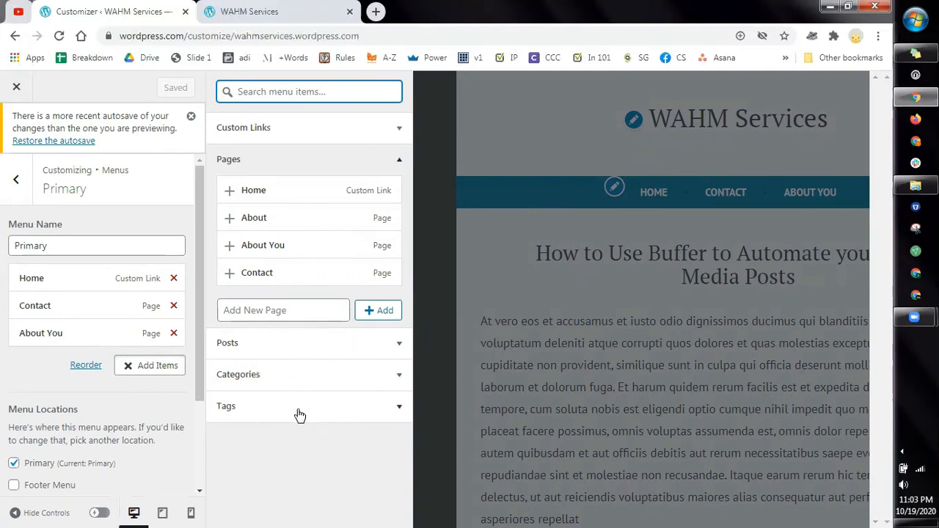
left_click(326, 378)
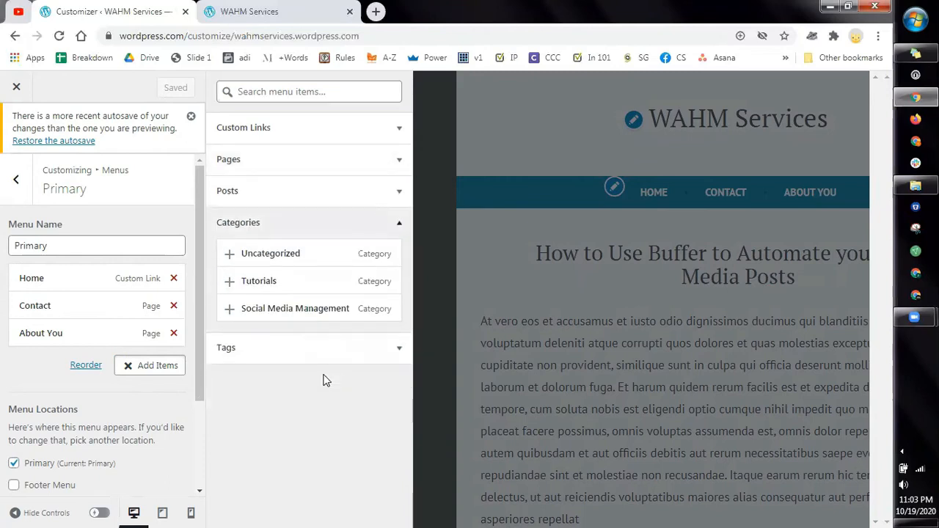
left_click(229, 282)
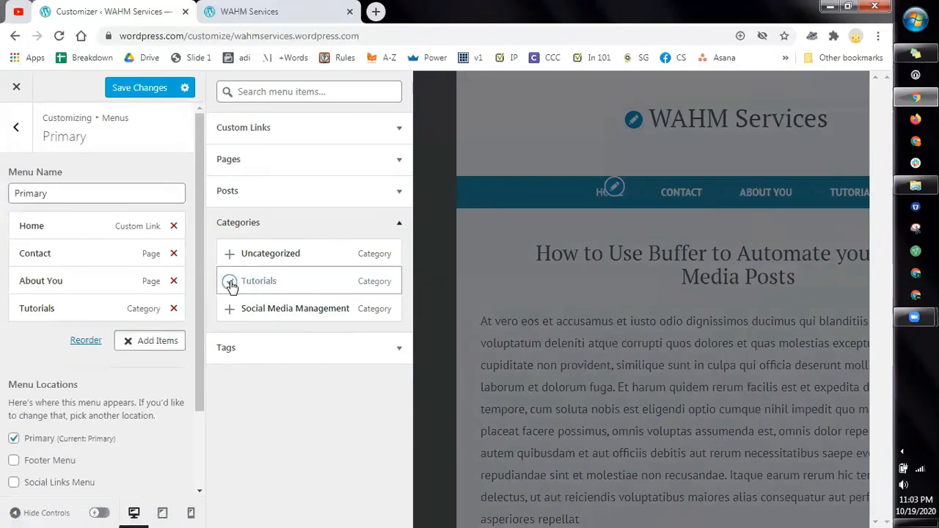
left_click(150, 341)
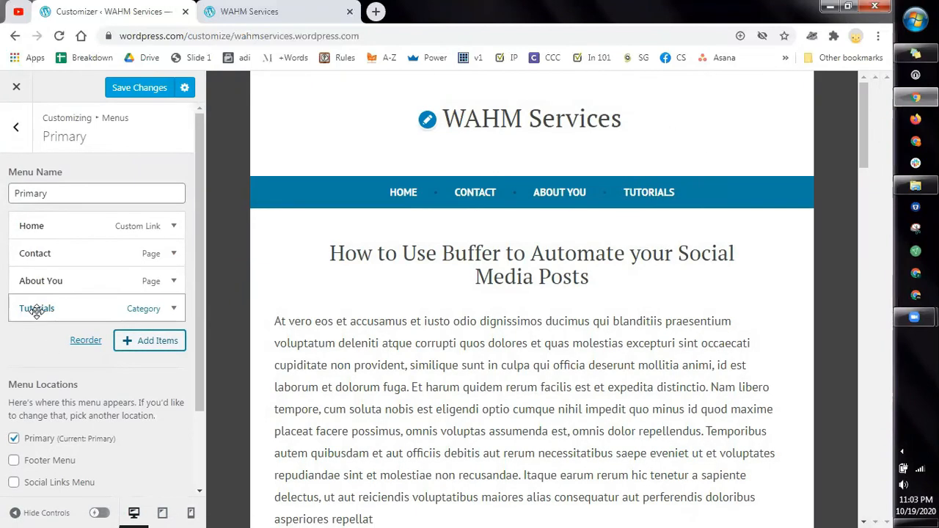
left_click_drag(37, 311, 36, 253)
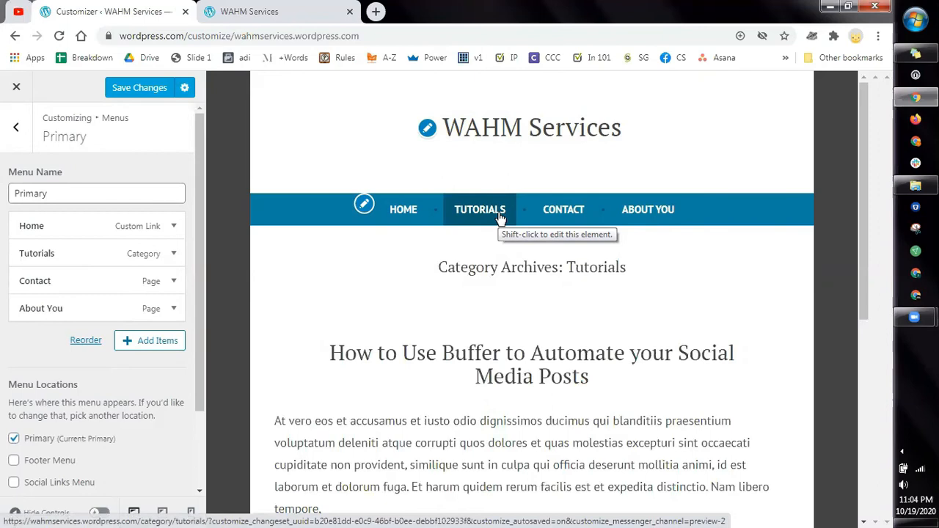
Step: Add the Social Media Management category to the Primary menu and nest it as a sub-item under Tutorials
left_click(148, 345)
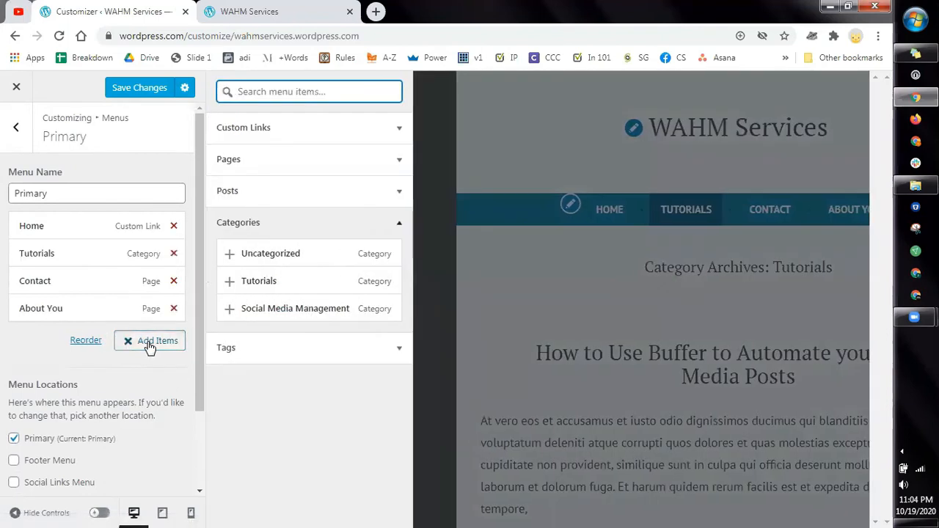
left_click(257, 228)
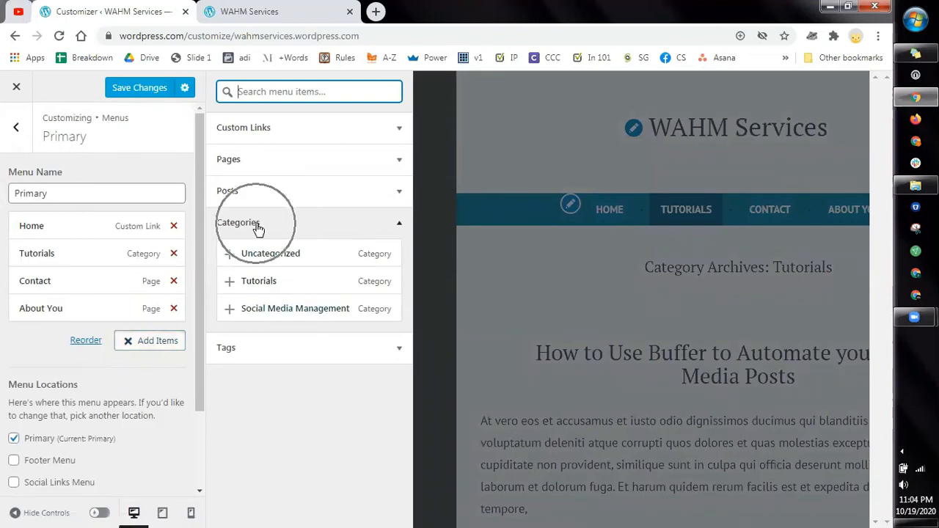
left_click(290, 313)
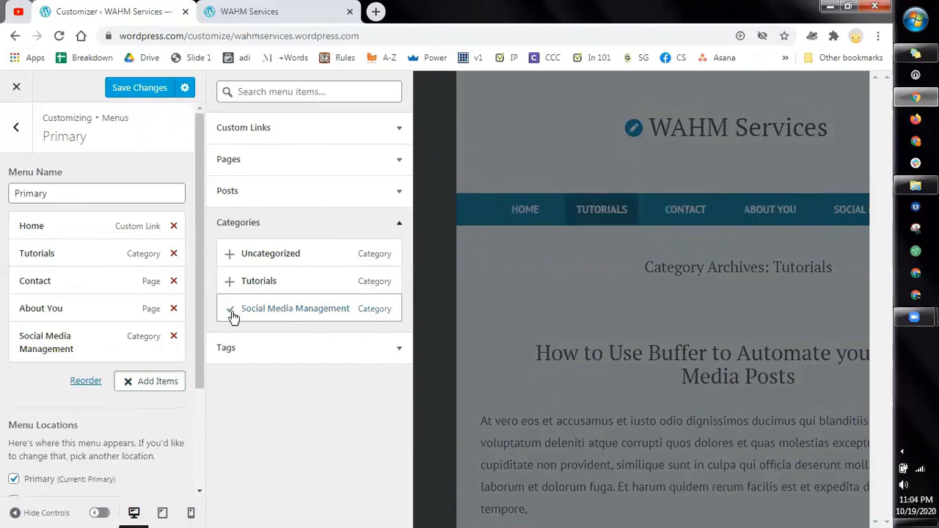
left_click(149, 383)
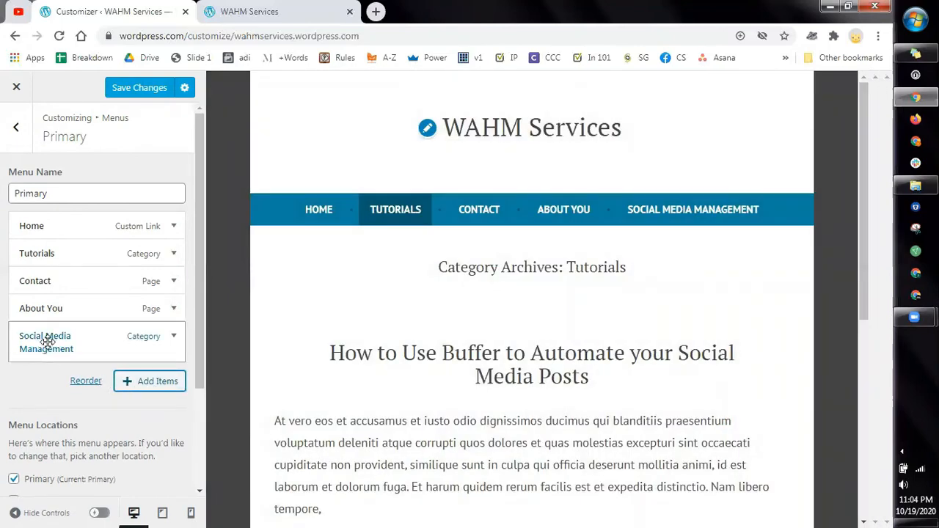
key("ctrl")
left_click_drag(46, 344, 68, 292)
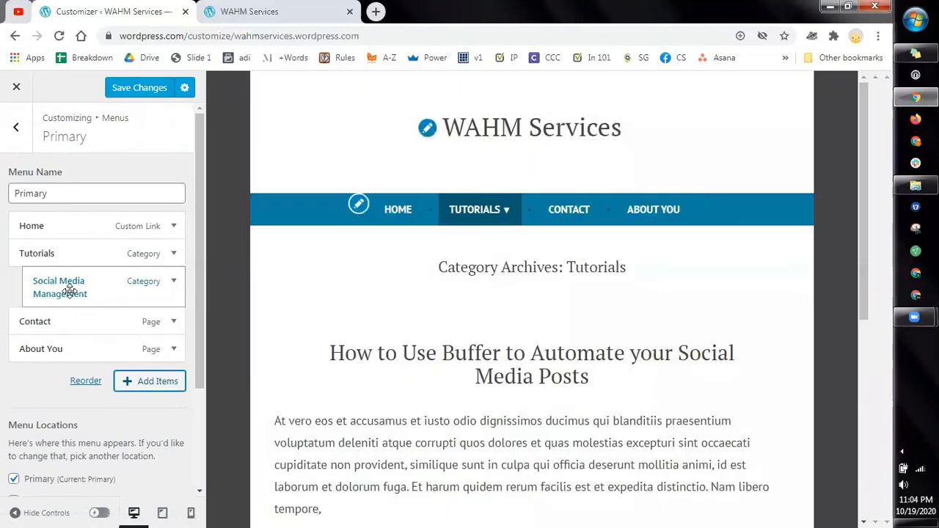
Step: Test the Tutorials submenu in the site preview and save the menu changes before leaving the Customizer
left_click(511, 214)
left_click(505, 252)
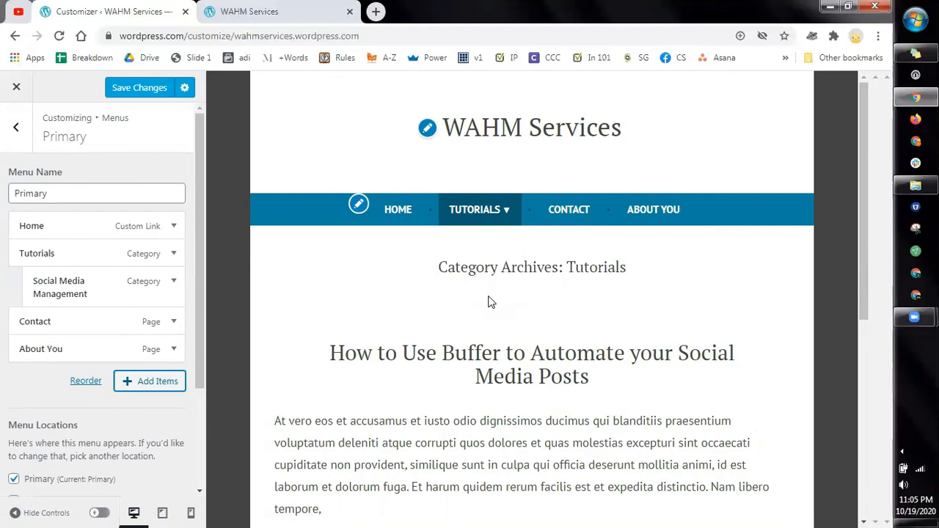
mouse_move(463, 212)
left_click(137, 93)
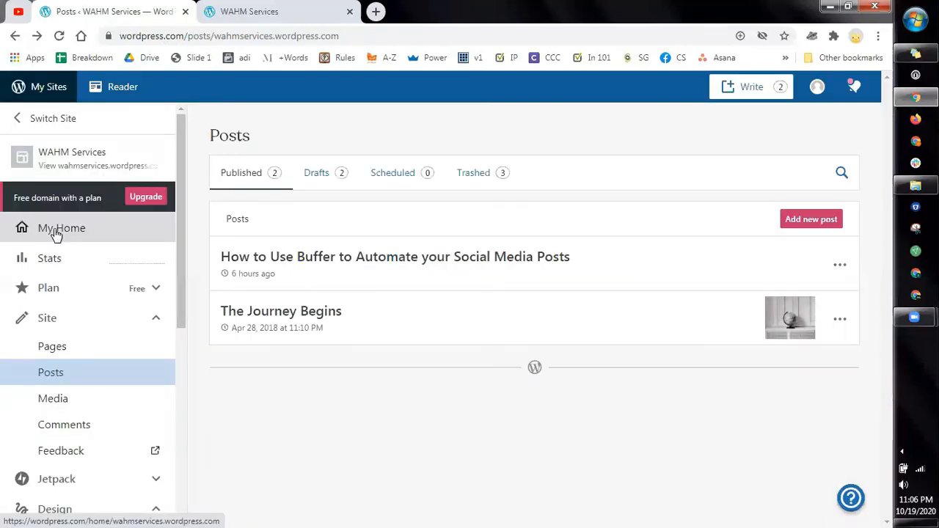
Step: Open the live site from My Home in a new browser tab and check the submenu under Tutorials
left_click(56, 233)
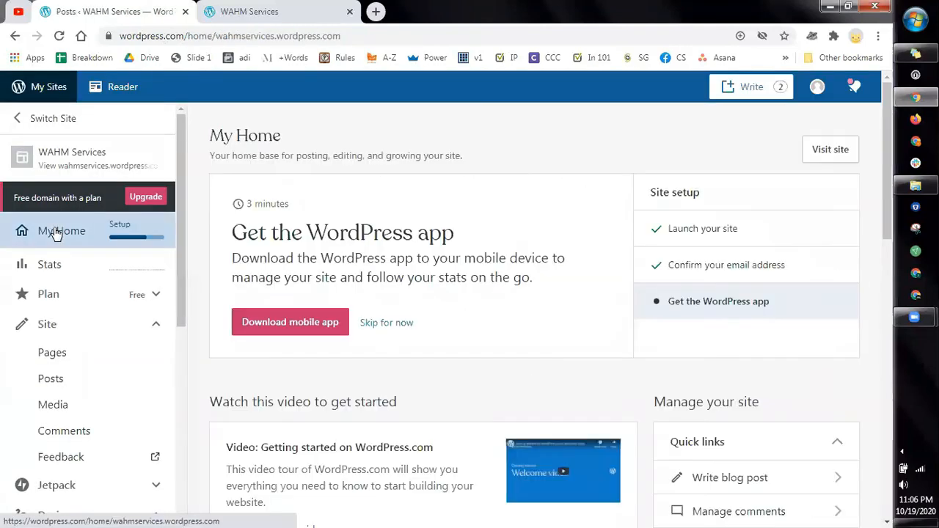
right_click(841, 154)
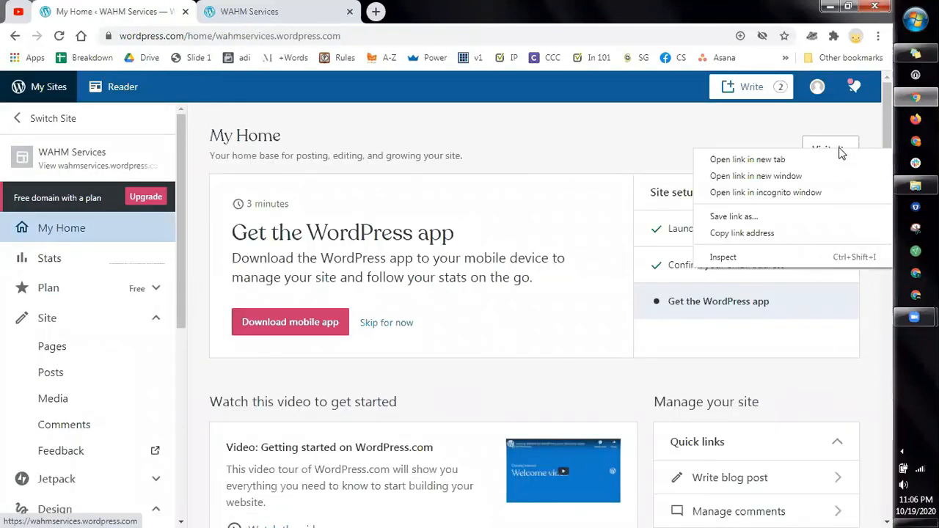
left_click(802, 160)
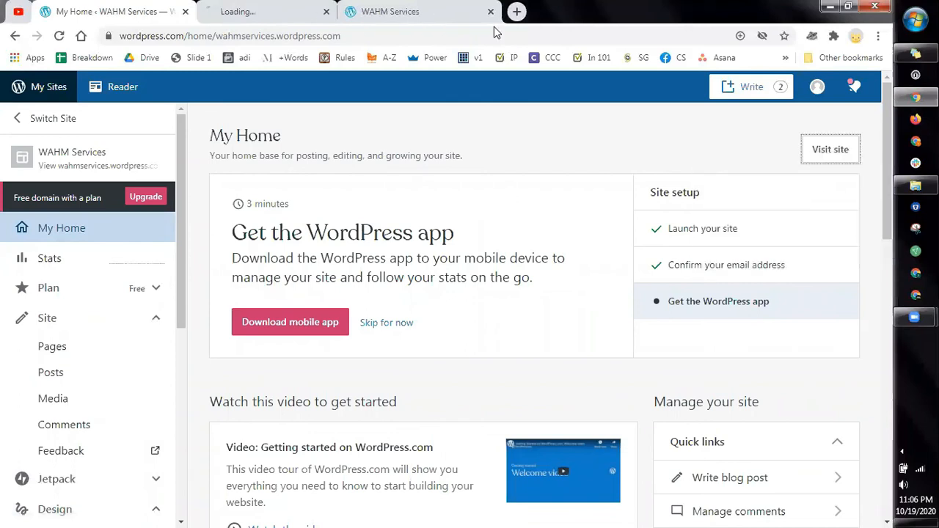
key("ctrl+Tab")
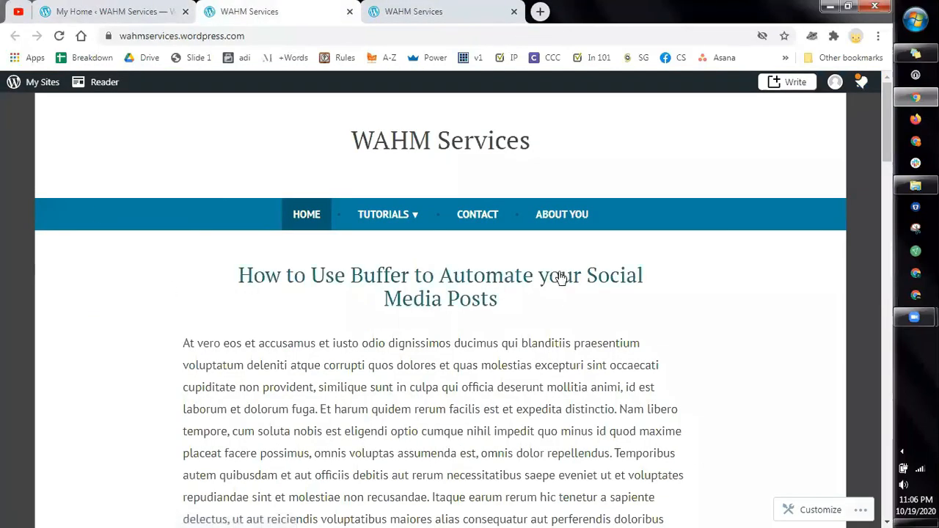
mouse_move(421, 257)
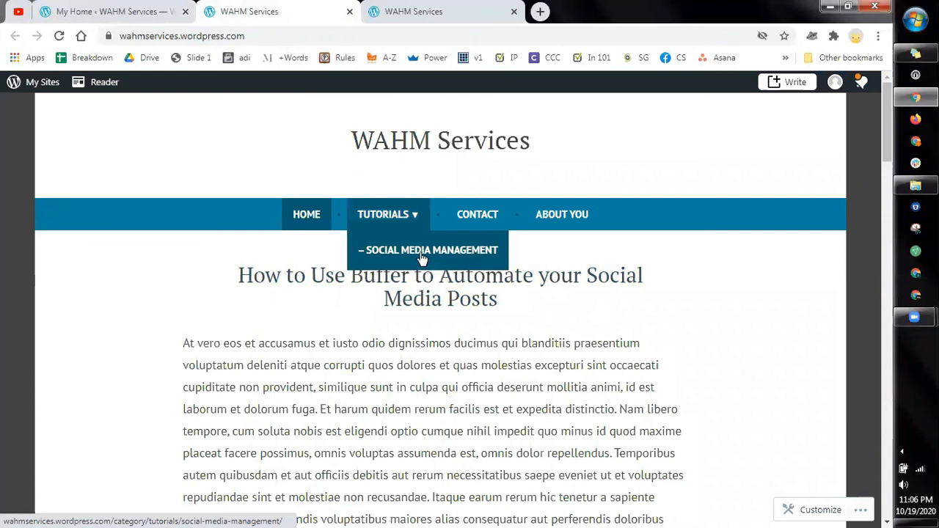